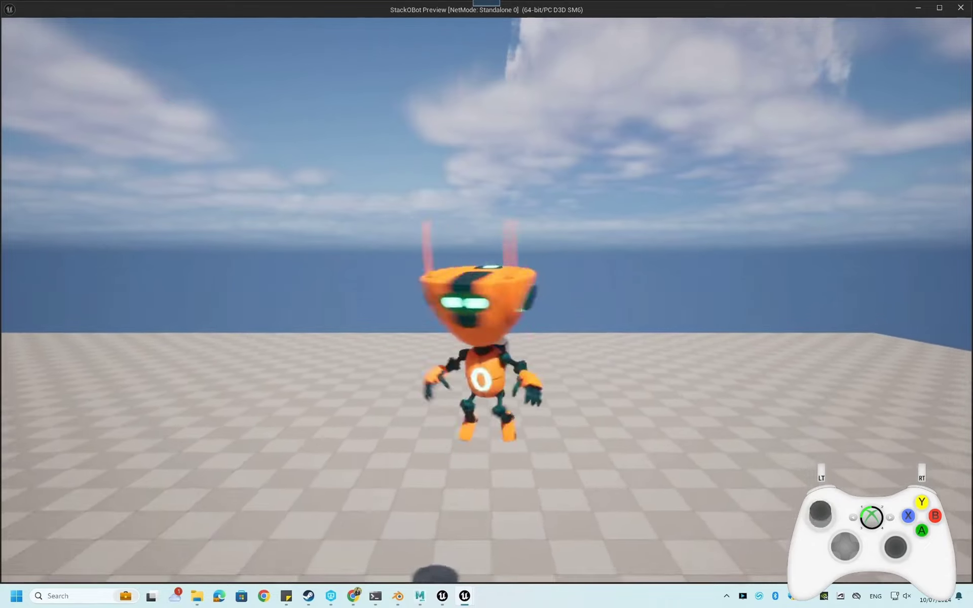
Move the robot around the test level while jumping and hovering to examine its ground and air animations
{"action": "key", "text": "space"}
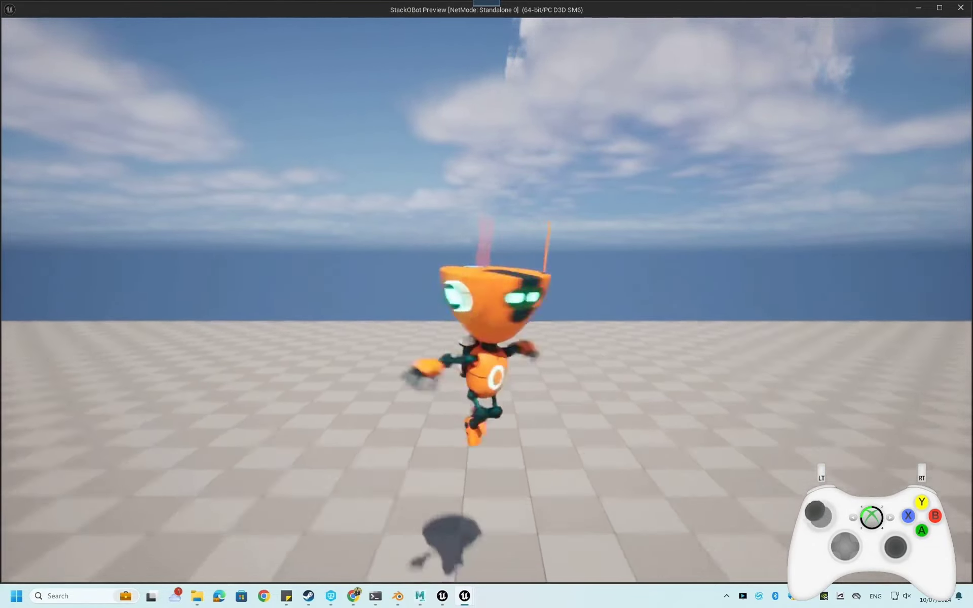
{"action": "key", "text": "space"}
{"action": "key", "text": "s"}
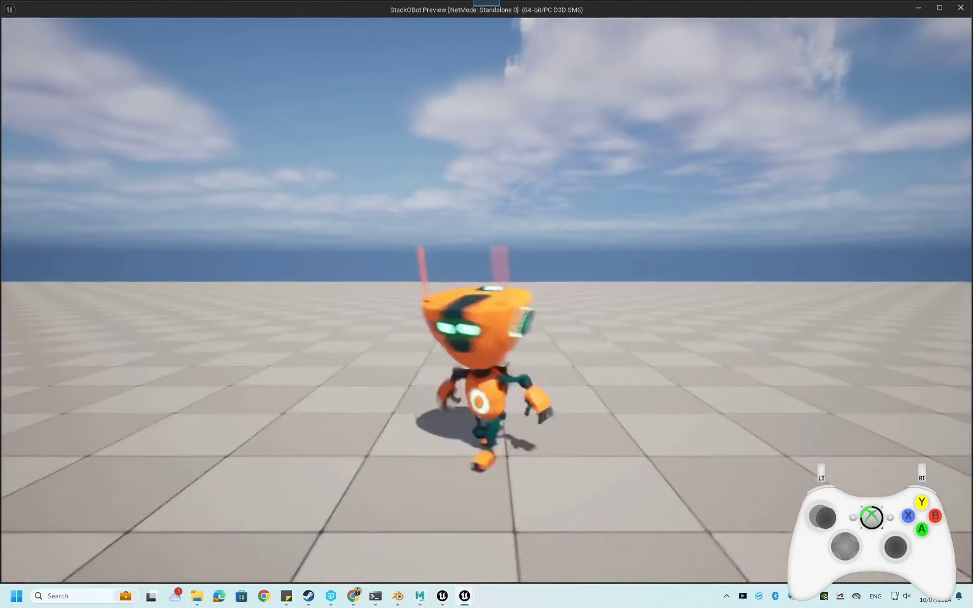
{"action": "key", "text": "space"}
{"action": "key", "text": "w"}
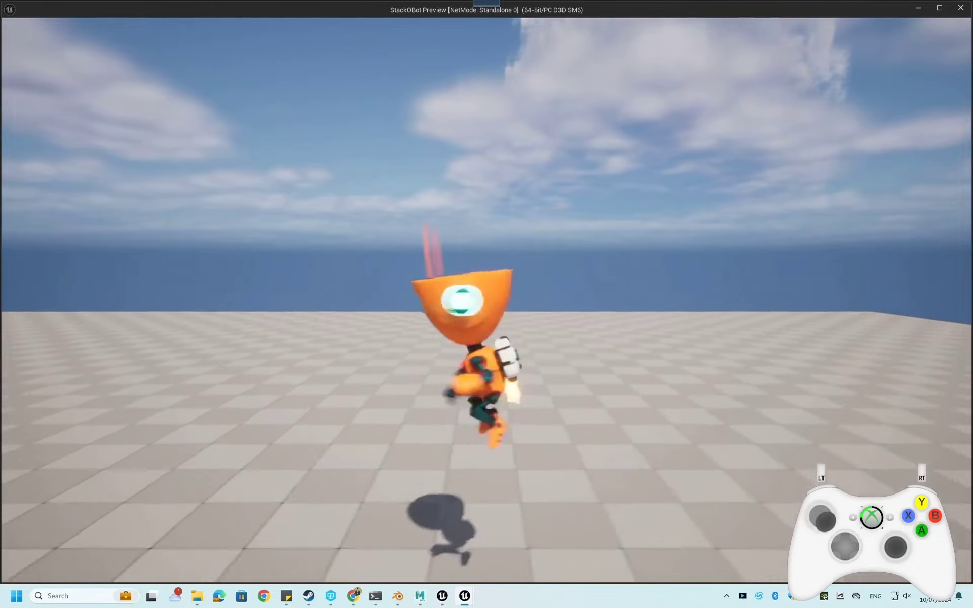
{"action": "key", "text": "a"}
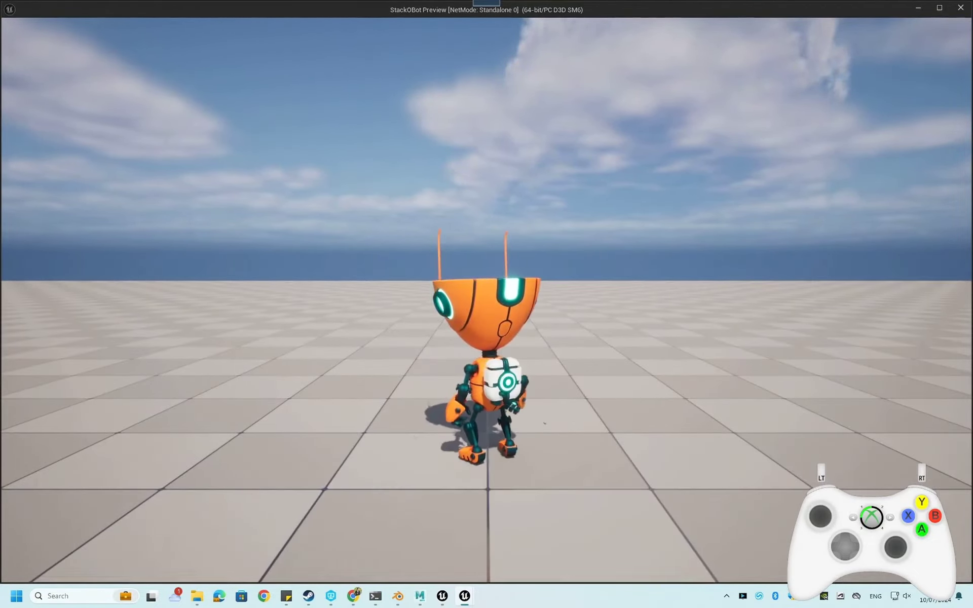
Run the console command showdebug animation in the running preview
{"action": "key", "text": "grave"}
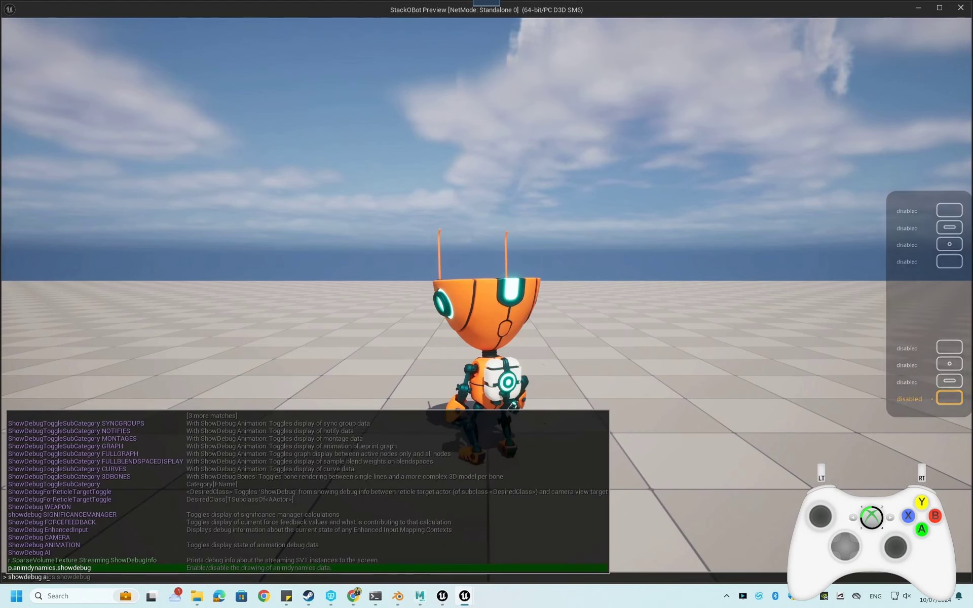
{"action": "key", "text": "Up"}
{"action": "key", "text": "Up"}
{"action": "key", "text": "Return"}
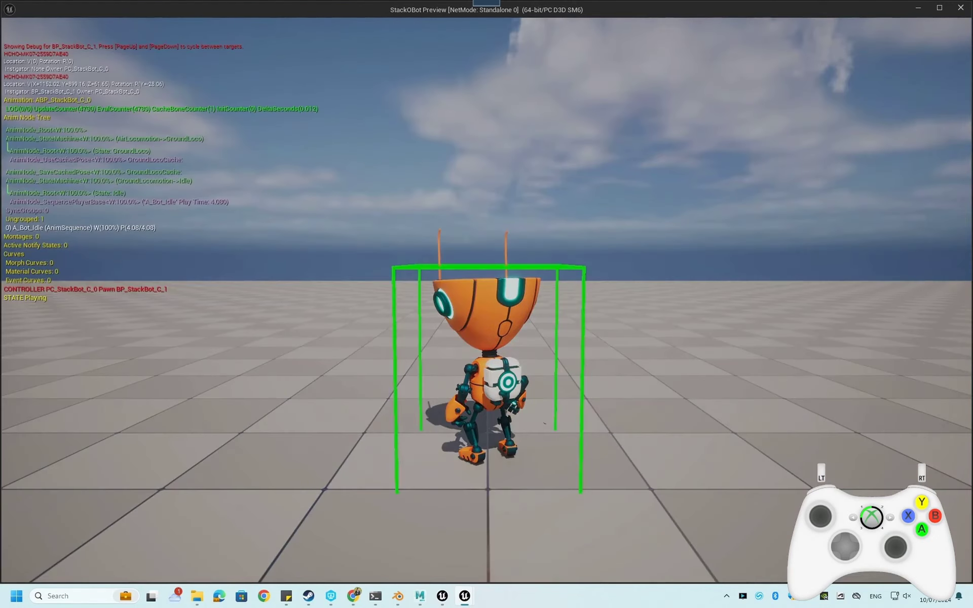
Make the robot jump and fall to check its animation state changes in the debug overlay, and end the play session
{"action": "key", "text": "space"}
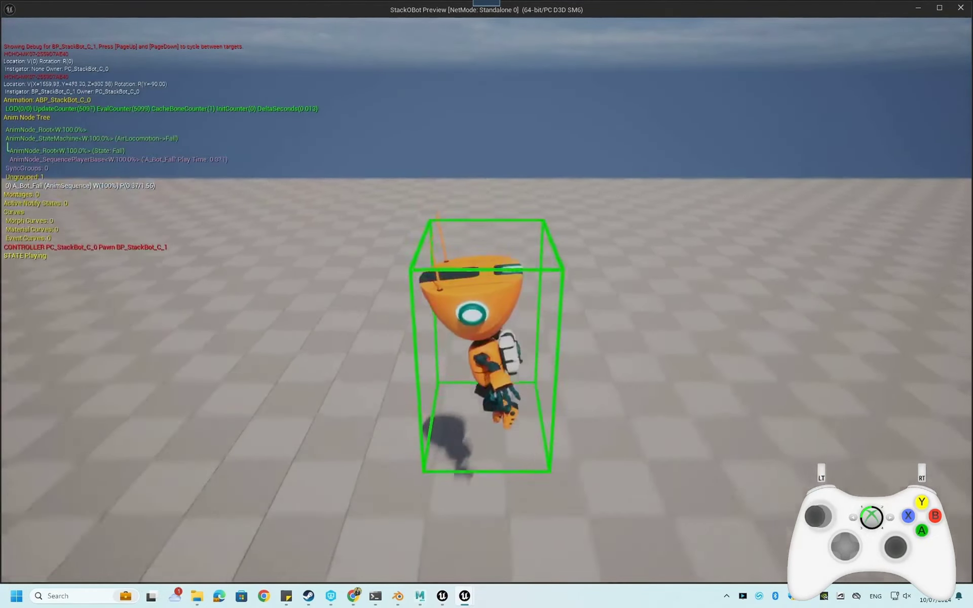
{"action": "key", "text": "space"}
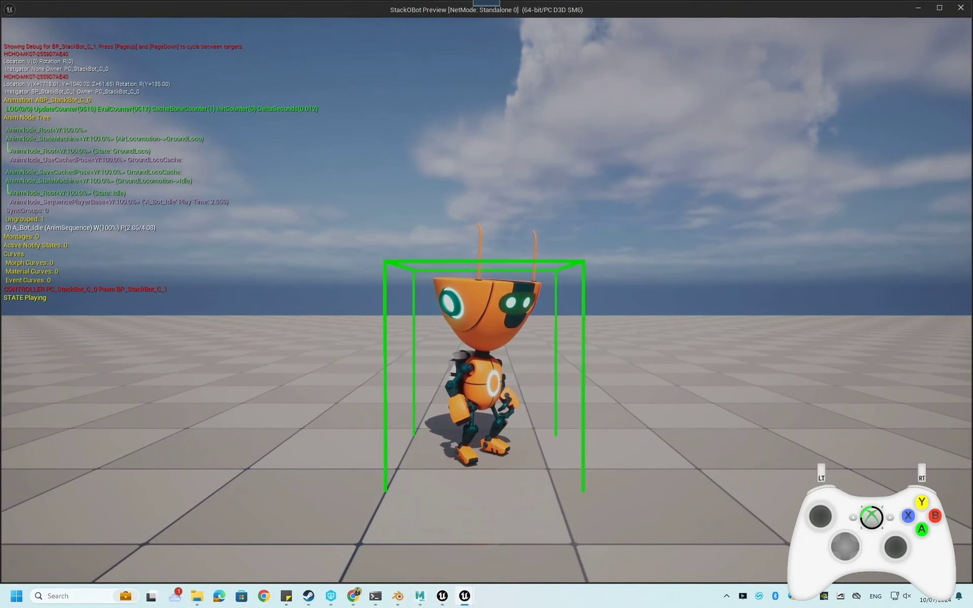
{"action": "key", "text": "Escape"}
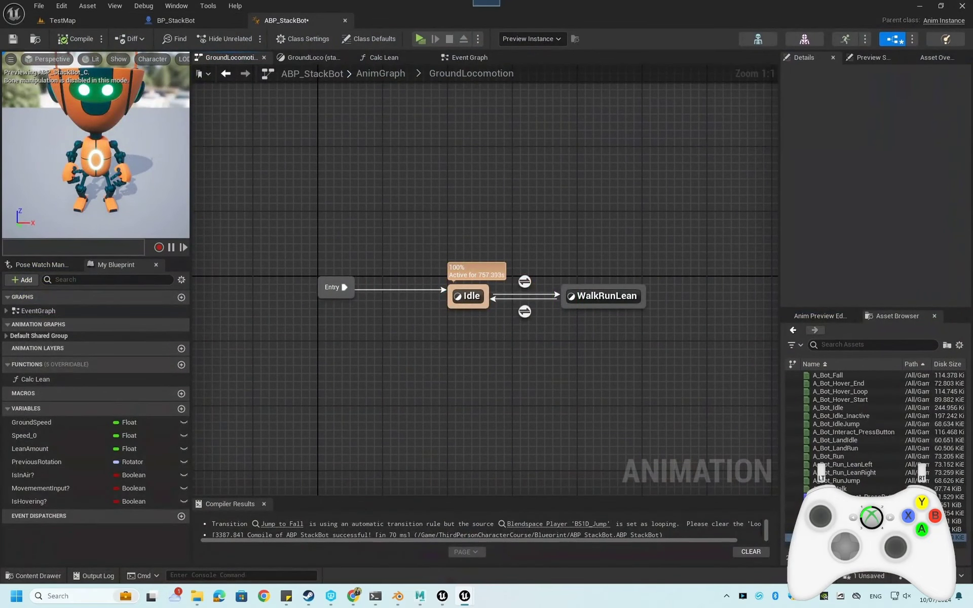
Review the open ABP_StackBot graphs: GroundLocomotion, the GroundLoco state, the Calc Lean function and the Event Graph
{"action": "left_click", "coordinate": [312, 58]}
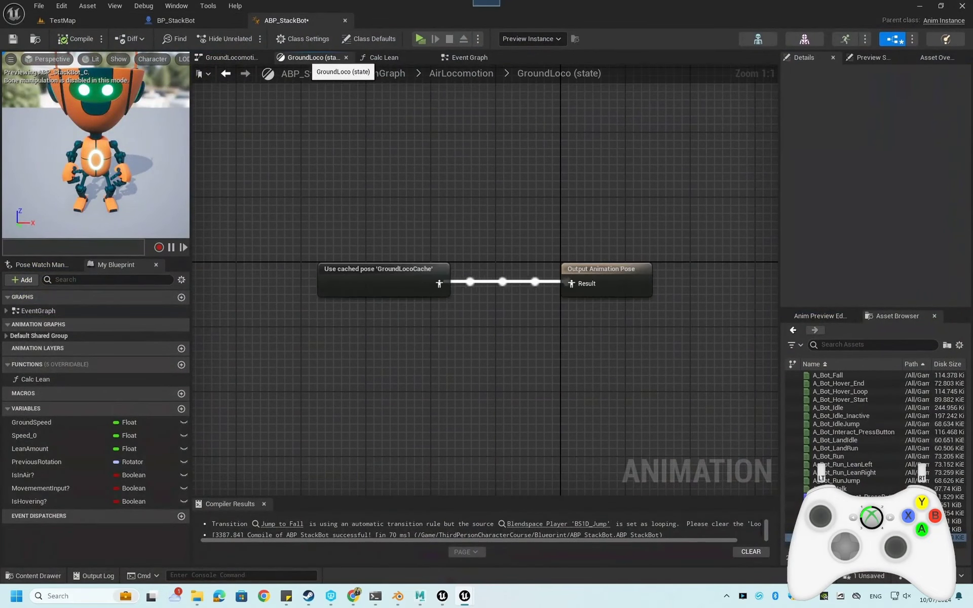
{"action": "left_click", "coordinate": [385, 58]}
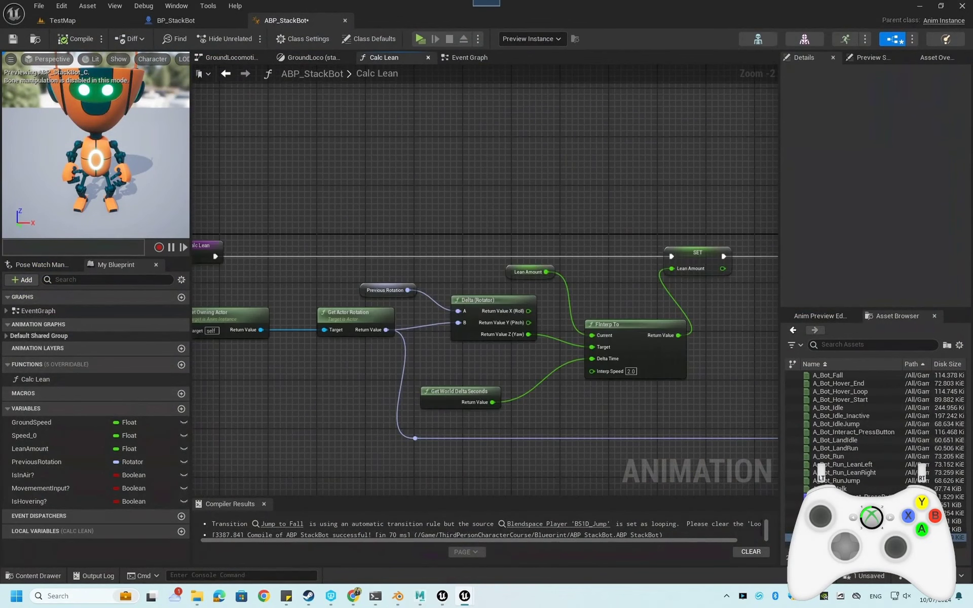
{"action": "scroll", "coordinate": [466, 233], "scroll_direction": "up", "scroll_amount": 2}
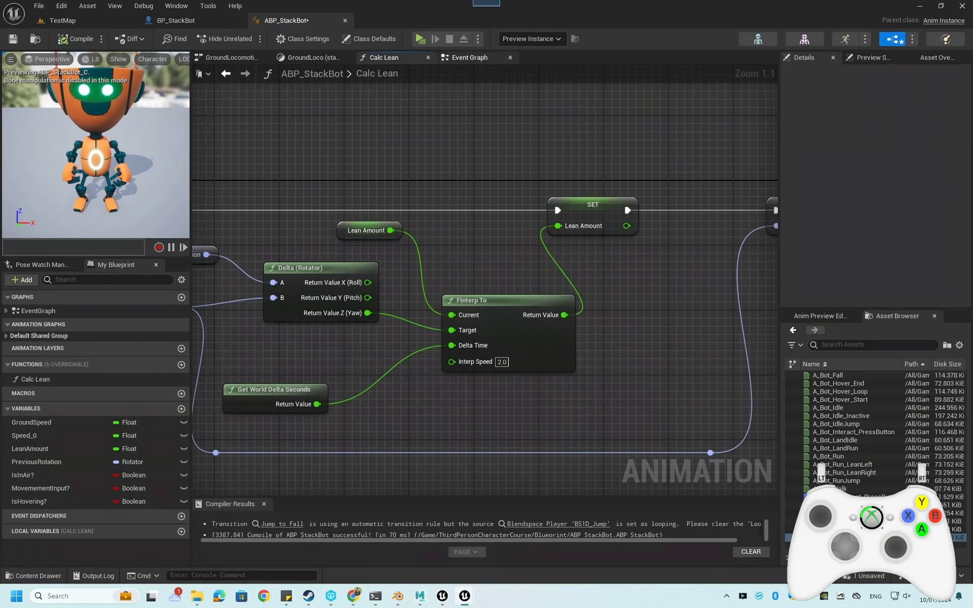
{"action": "left_click", "coordinate": [469, 57]}
{"action": "right_click_drag", "start_coordinate": [402, 207], "coordinate": [404, 174]}
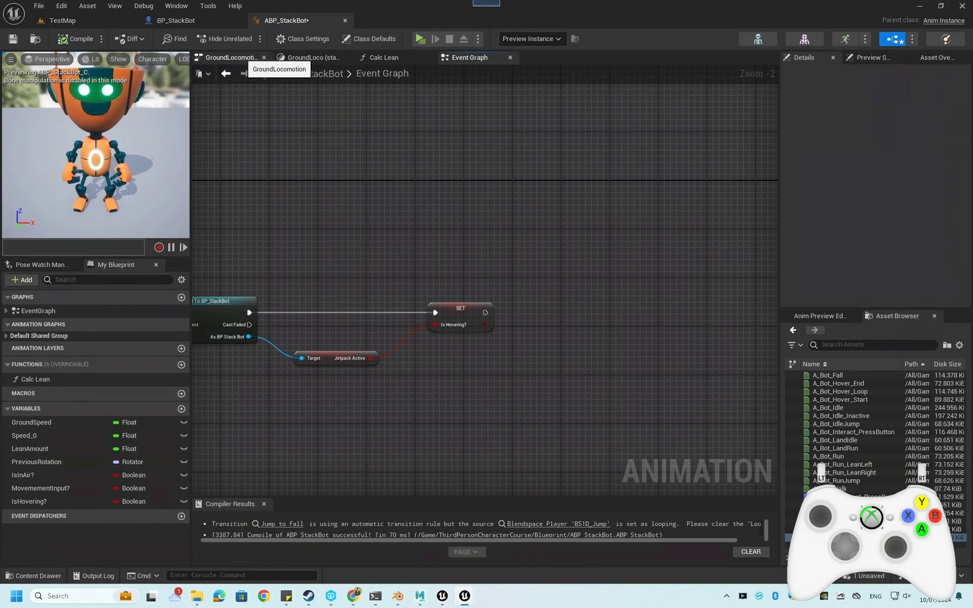
{"action": "left_click", "coordinate": [233, 57]}
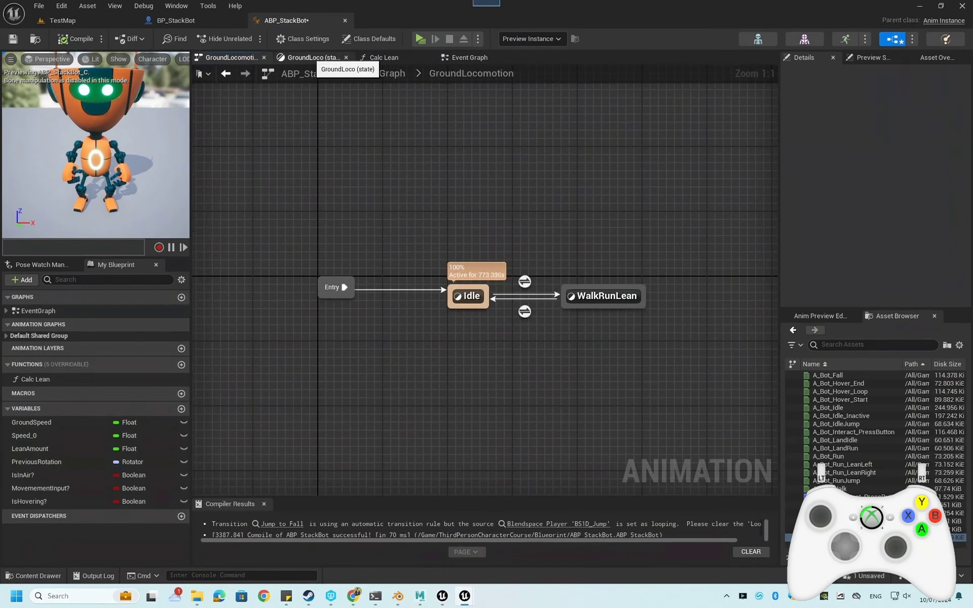
{"action": "left_click", "coordinate": [311, 57]}
{"action": "left_click", "coordinate": [384, 58]}
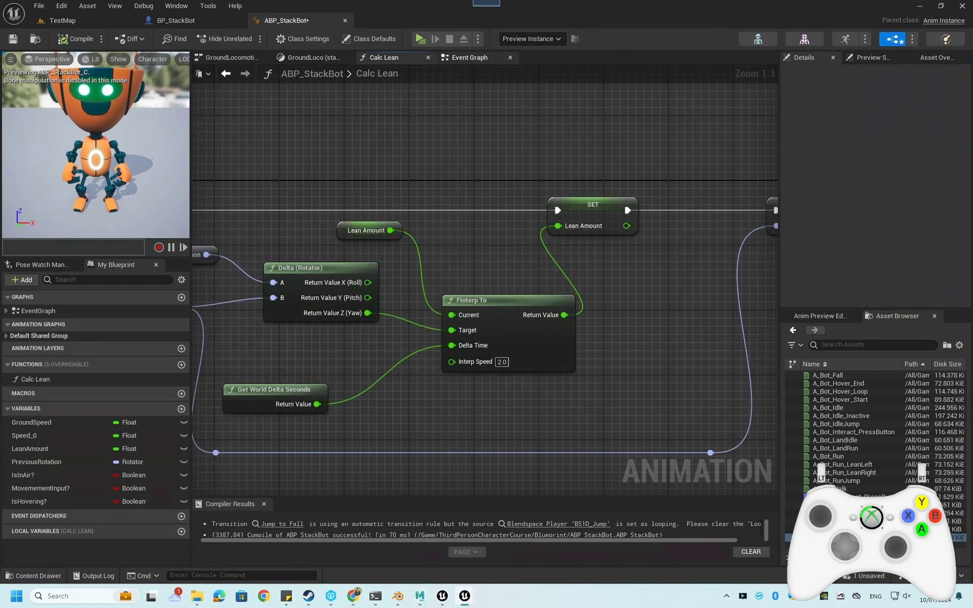
{"action": "left_click", "coordinate": [469, 57]}
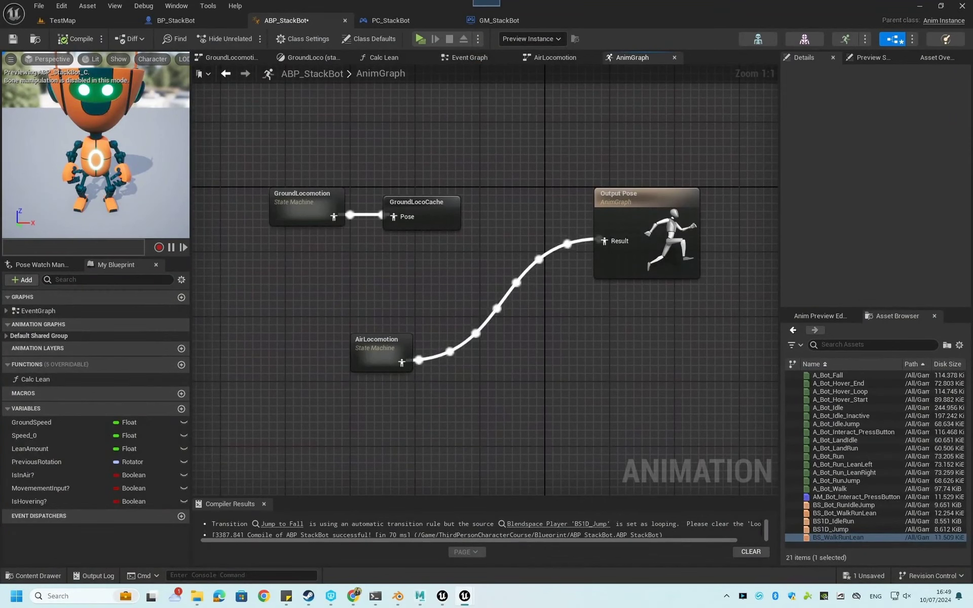
Open the Idle state inside GroundLocomotion and view its A_Bot_Idle animation in an enlarged window beside the graph
{"action": "double_click", "coordinate": [313, 201]}
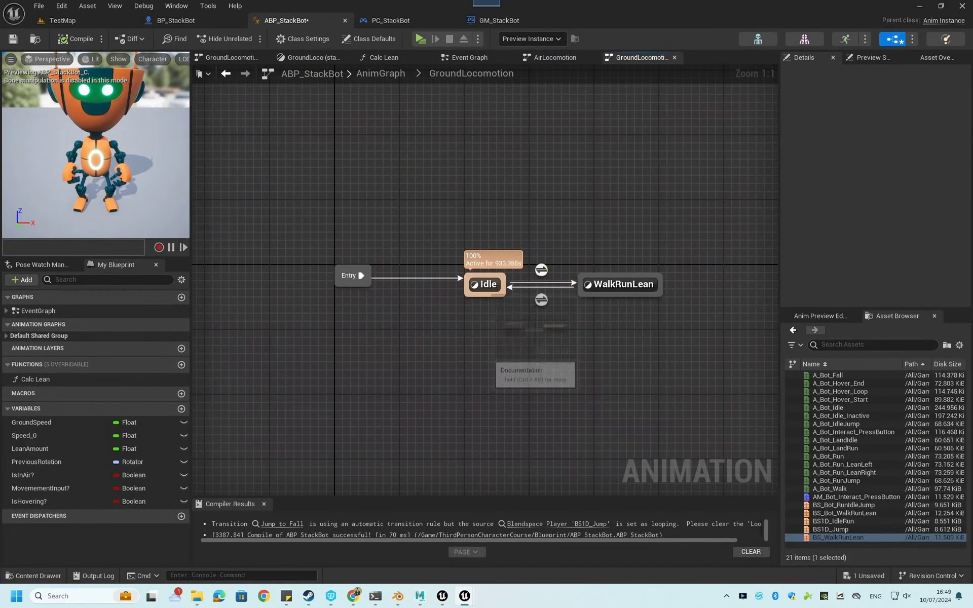
{"action": "double_click", "coordinate": [470, 278]}
{"action": "left_click", "coordinate": [423, 283]}
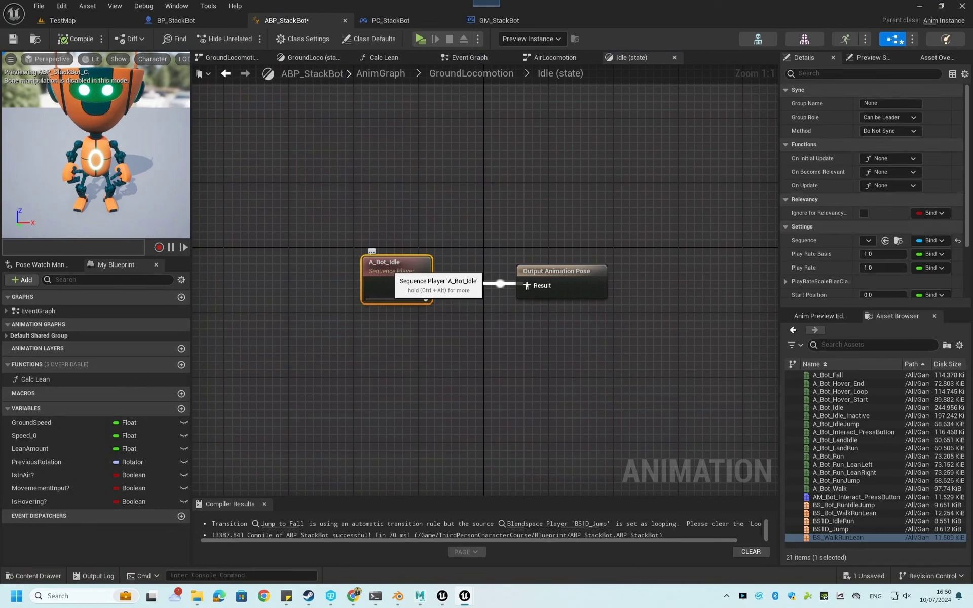
{"action": "double_click", "coordinate": [423, 283]}
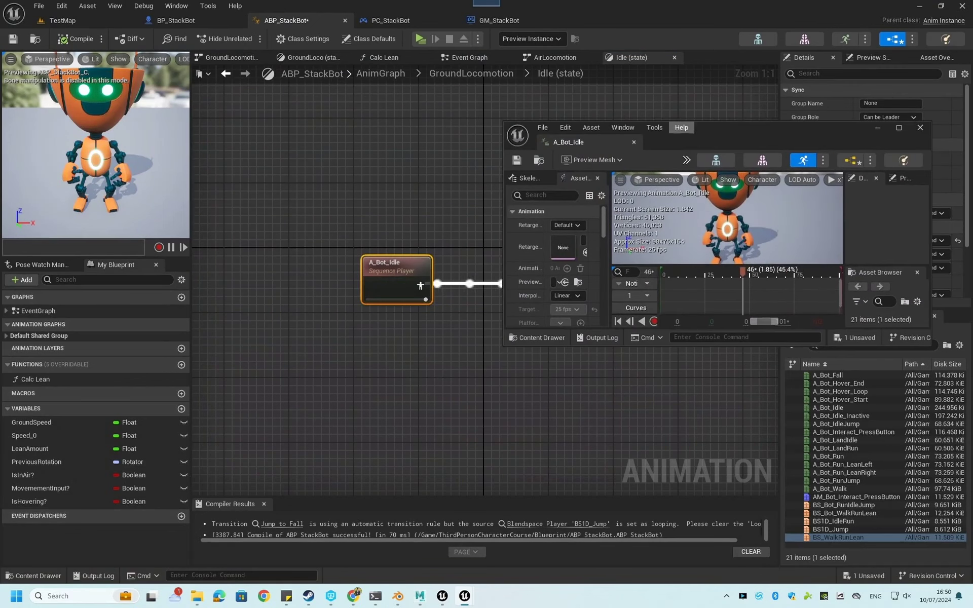
{"action": "left_click_drag", "start_coordinate": [573, 142], "coordinate": [709, 155]}
{"action": "left_click_drag", "start_coordinate": [802, 148], "coordinate": [799, 29]}
{"action": "left_click_drag", "start_coordinate": [766, 380], "coordinate": [763, 519]}
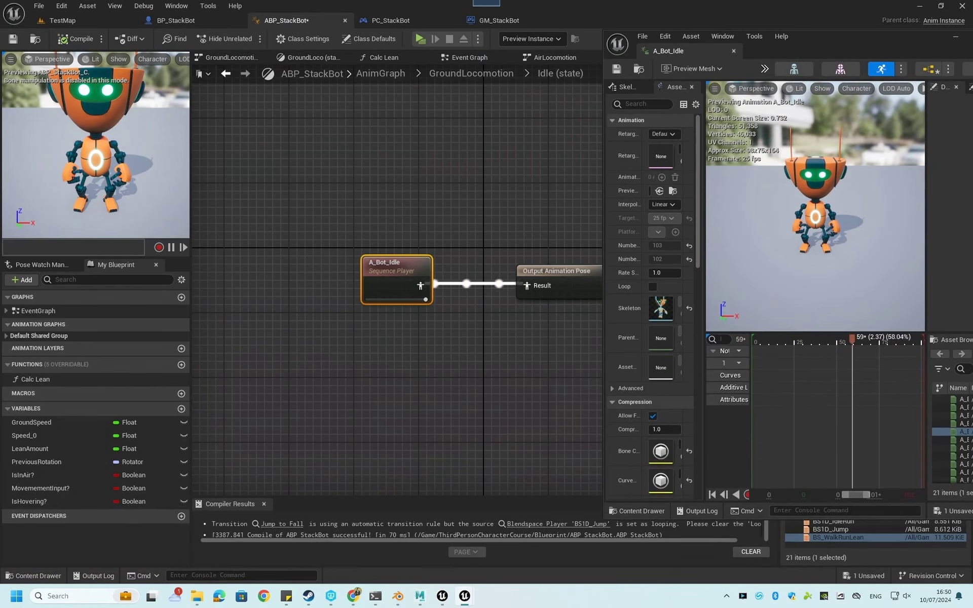
Inspect how the WalkRunLean state of GroundLocomotion feeds Lean Amount and Ground Speed into its blend space
{"action": "left_click", "coordinate": [471, 73]}
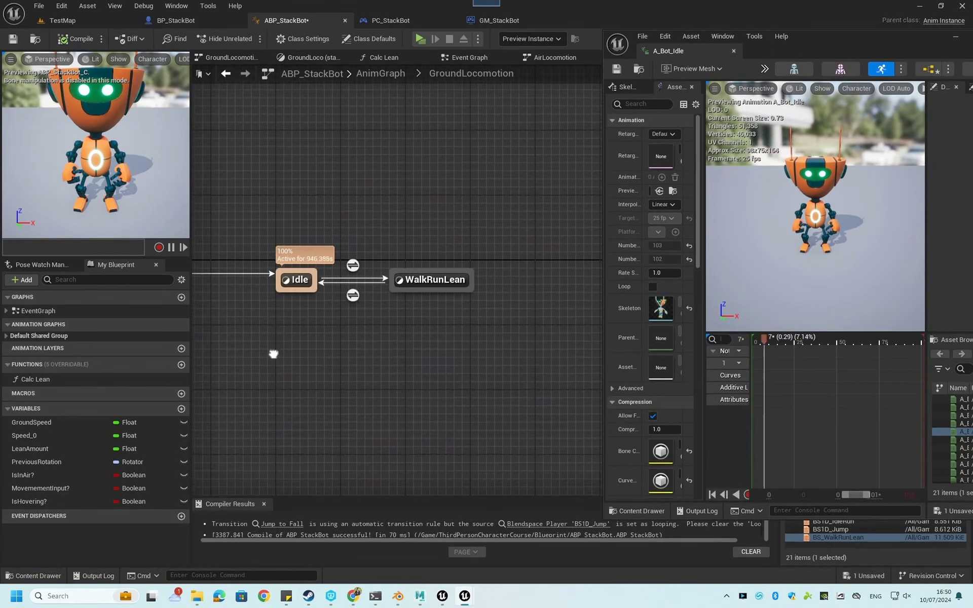
{"action": "double_click", "coordinate": [460, 278]}
{"action": "right_click_drag", "start_coordinate": [390, 345], "coordinate": [368, 365]}
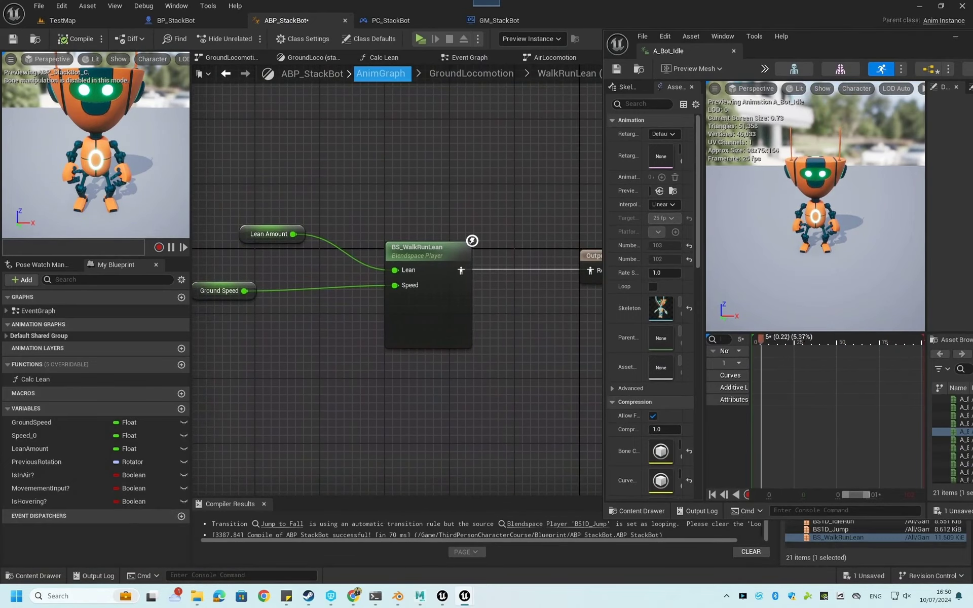
Open the AirLocomotion state machine and inspect the BS1D_Jump blend space setup in its Jump state
{"action": "left_click", "coordinate": [380, 74]}
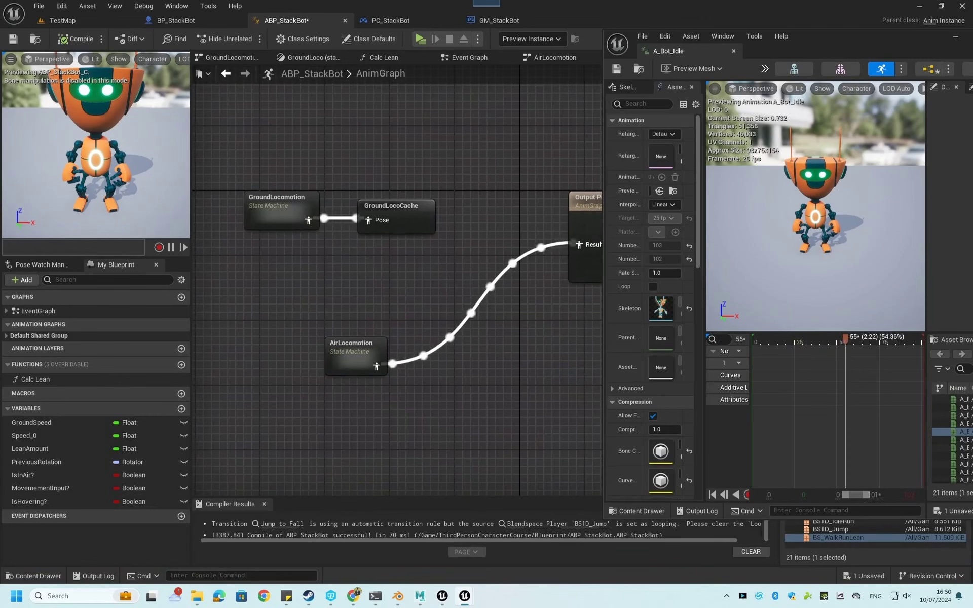
{"action": "double_click", "coordinate": [359, 350]}
{"action": "right_click_drag", "start_coordinate": [392, 360], "coordinate": [320, 371]}
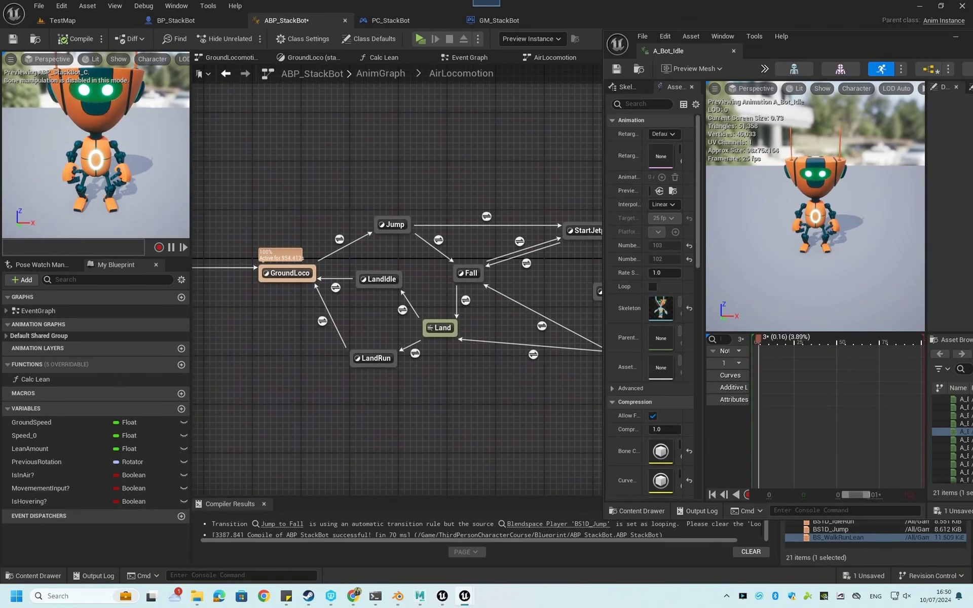
{"action": "right_click_drag", "start_coordinate": [396, 242], "coordinate": [364, 232]}
{"action": "double_click", "coordinate": [361, 216]}
{"action": "right_click_drag", "start_coordinate": [265, 315], "coordinate": [306, 370]}
{"action": "scroll", "coordinate": [300, 371], "scroll_direction": "down", "scroll_amount": 2}
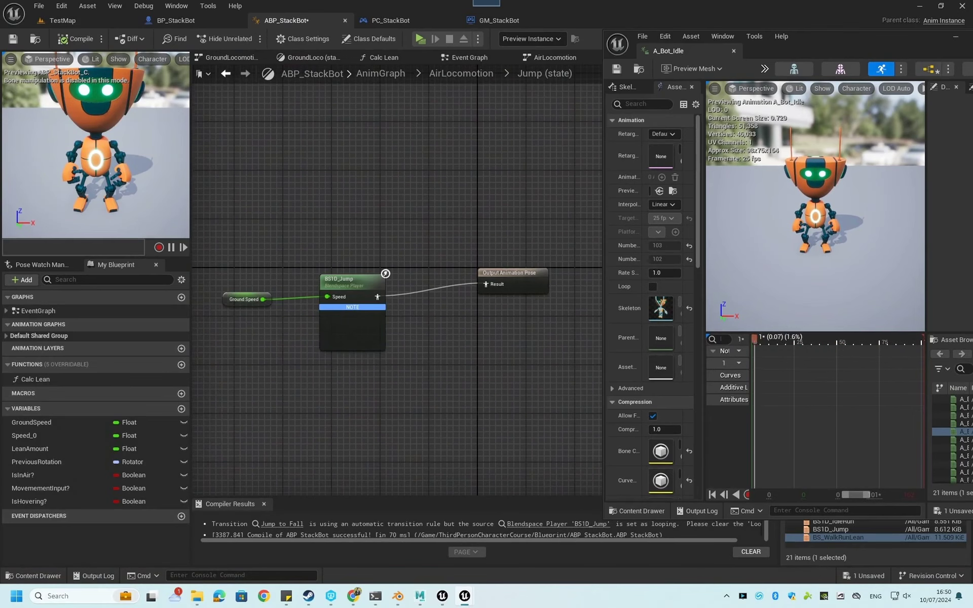
Close the A_Bot_Idle animation window and inspect the sequence used in AirLocomotion's Fall state
{"action": "left_click_drag", "start_coordinate": [924, 38], "coordinate": [830, 45]}
{"action": "left_click", "coordinate": [904, 40]}
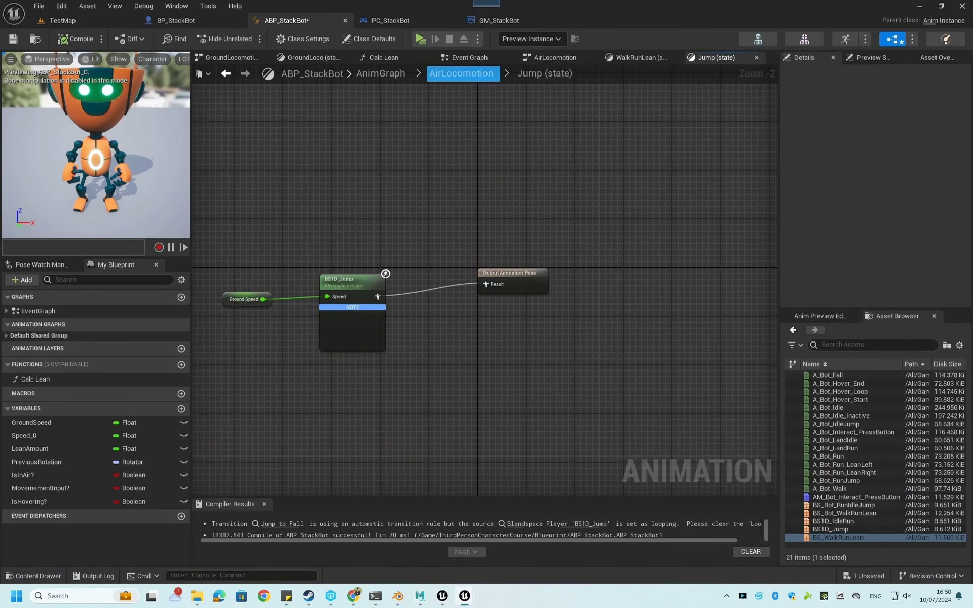
{"action": "left_click", "coordinate": [461, 74]}
{"action": "right_click_drag", "start_coordinate": [487, 370], "coordinate": [507, 393]}
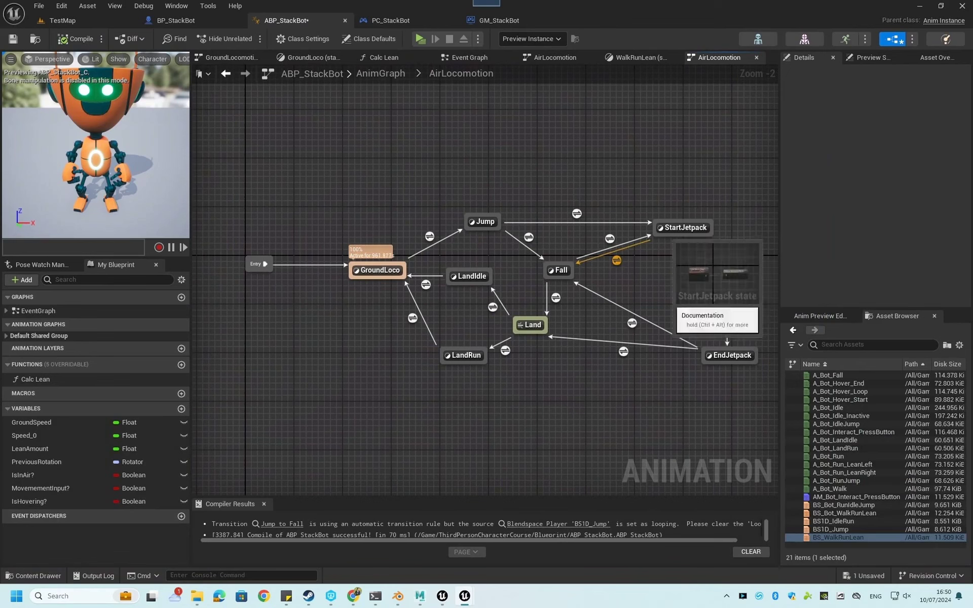
{"action": "double_click", "coordinate": [559, 270]}
{"action": "right_click_drag", "start_coordinate": [532, 360], "coordinate": [552, 367]}
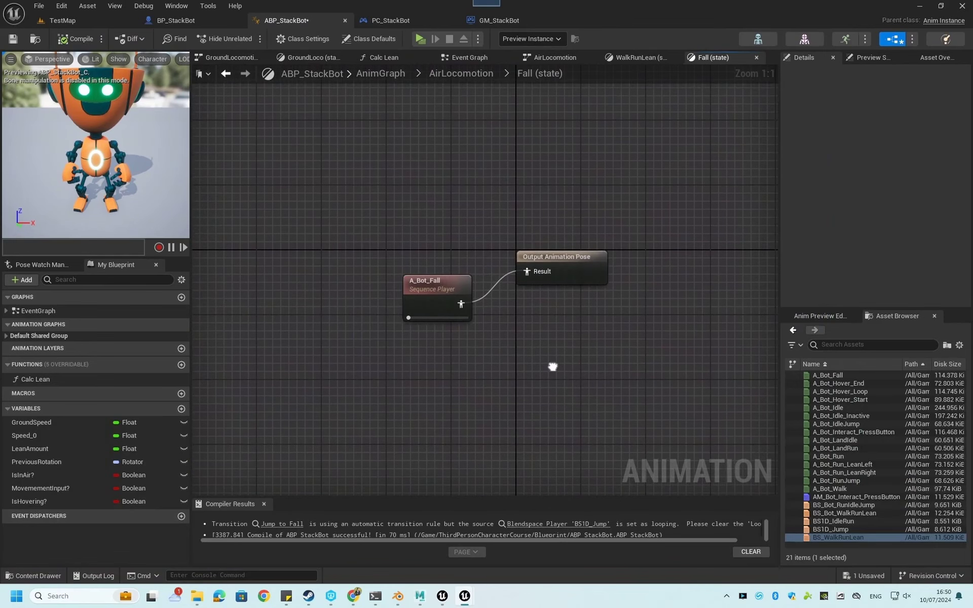
{"action": "left_click", "coordinate": [461, 73]}
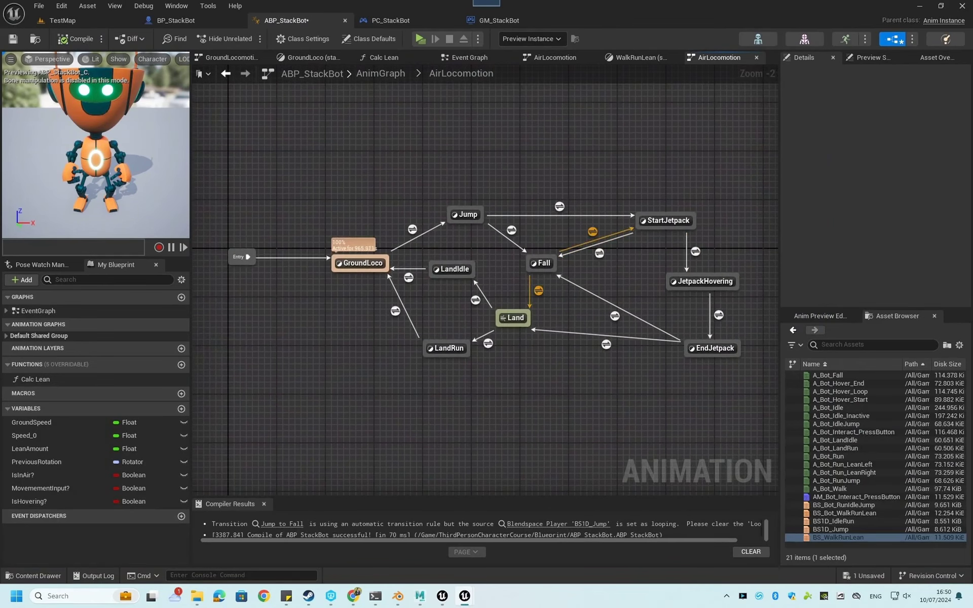
Inspect the LandIdle and LandRun states of AirLocomotion and return to the AnimGraph
{"action": "double_click", "coordinate": [453, 269]}
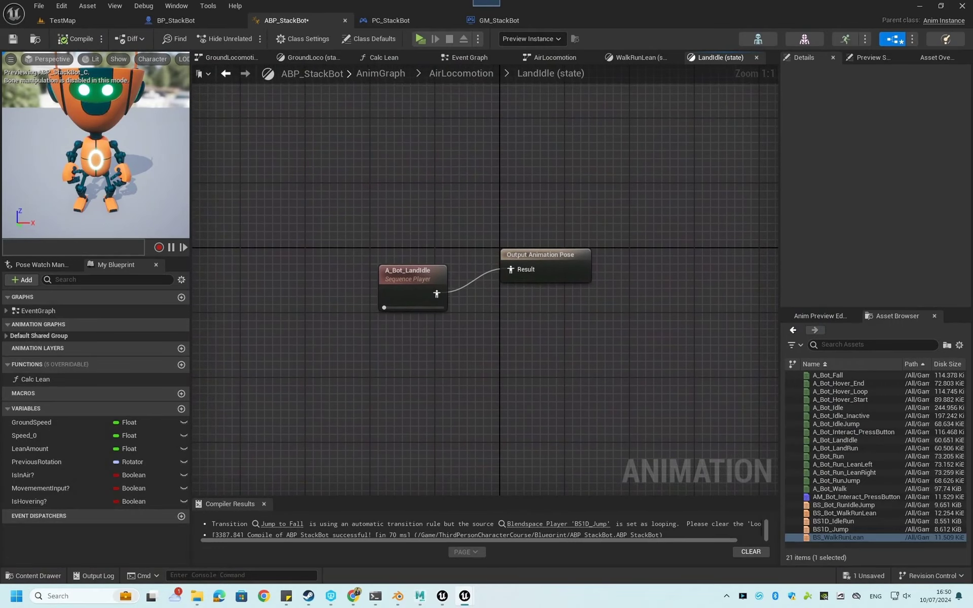
{"action": "left_click", "coordinate": [461, 73]}
{"action": "double_click", "coordinate": [511, 317]}
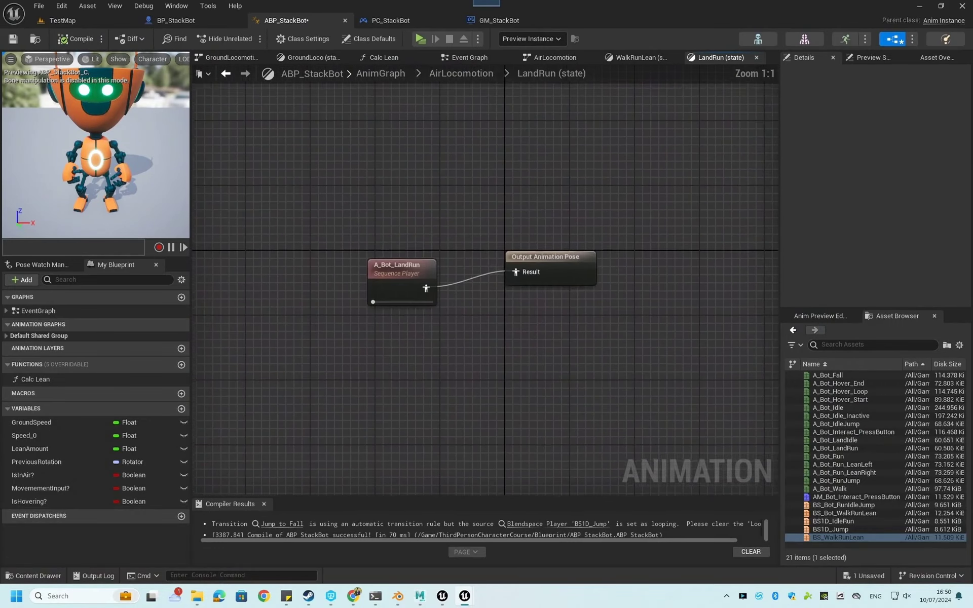
{"action": "left_click", "coordinate": [461, 74]}
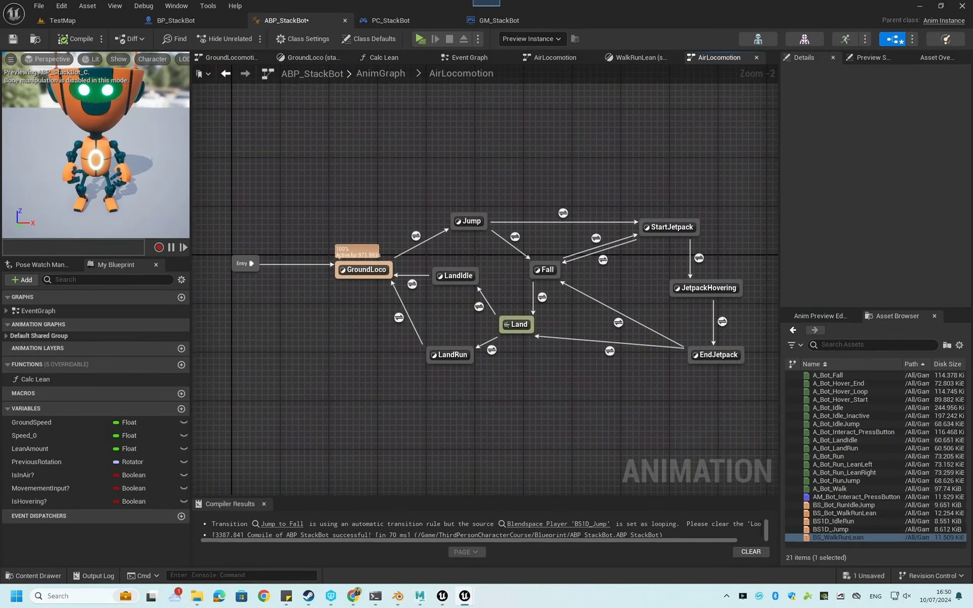
{"action": "left_click", "coordinate": [380, 73]}
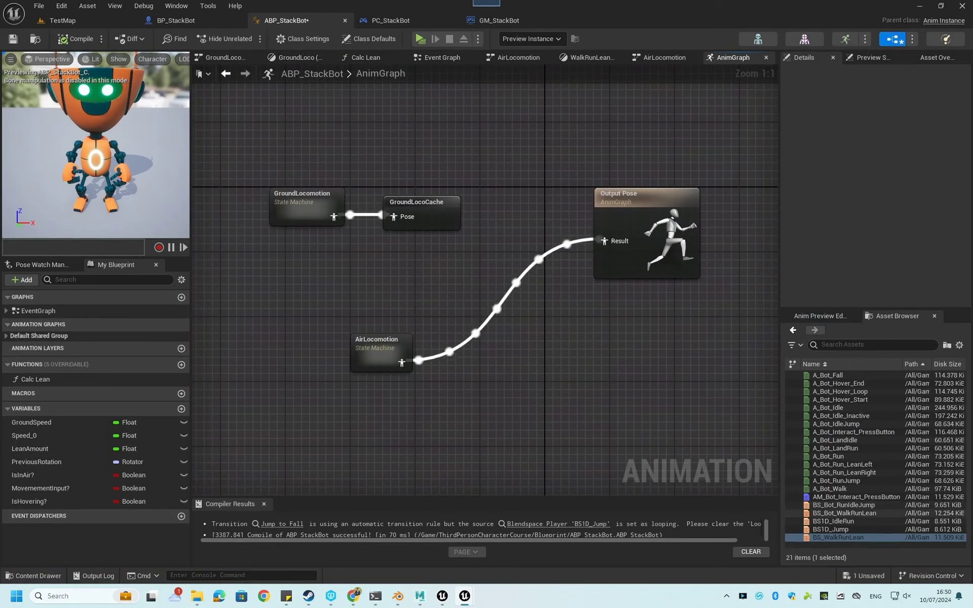
View the BS_Bot_RunIdleJump blend space in a maximized editor window, followed by BS1D_IdleRun
{"action": "double_click", "coordinate": [842, 505]}
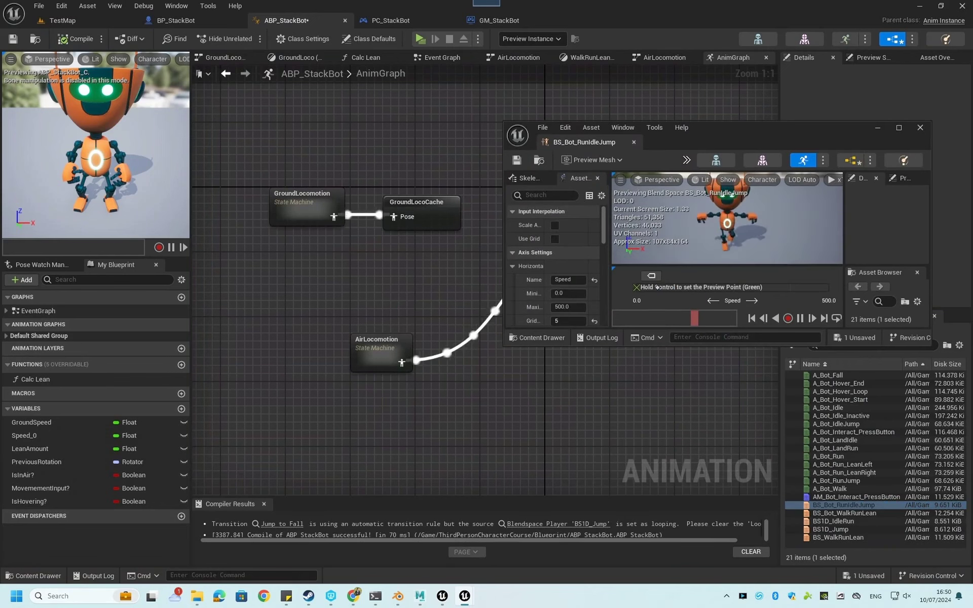
{"action": "left_click", "coordinate": [899, 128]}
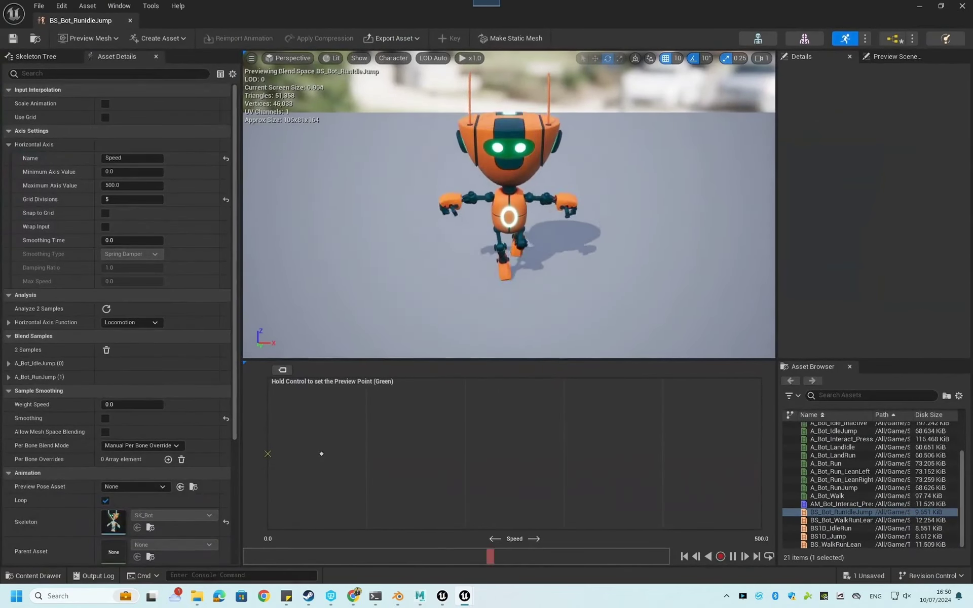
{"action": "left_click", "coordinate": [856, 528]}
{"action": "double_click", "coordinate": [856, 528]}
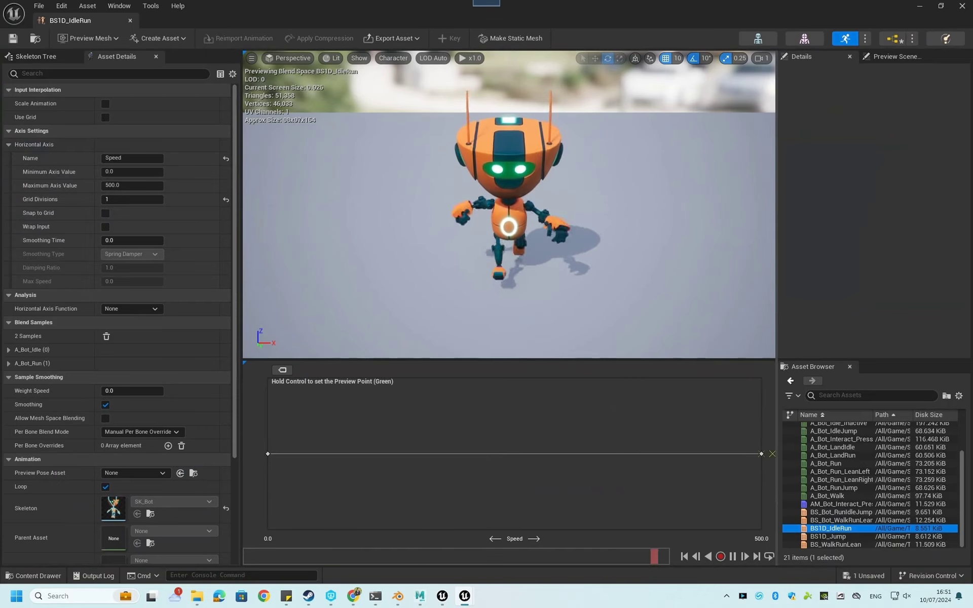
View the BS1D_Jump and BS_WalkRunLean blend spaces, previewing the latter near zero lean and zero speed
{"action": "double_click", "coordinate": [833, 537]}
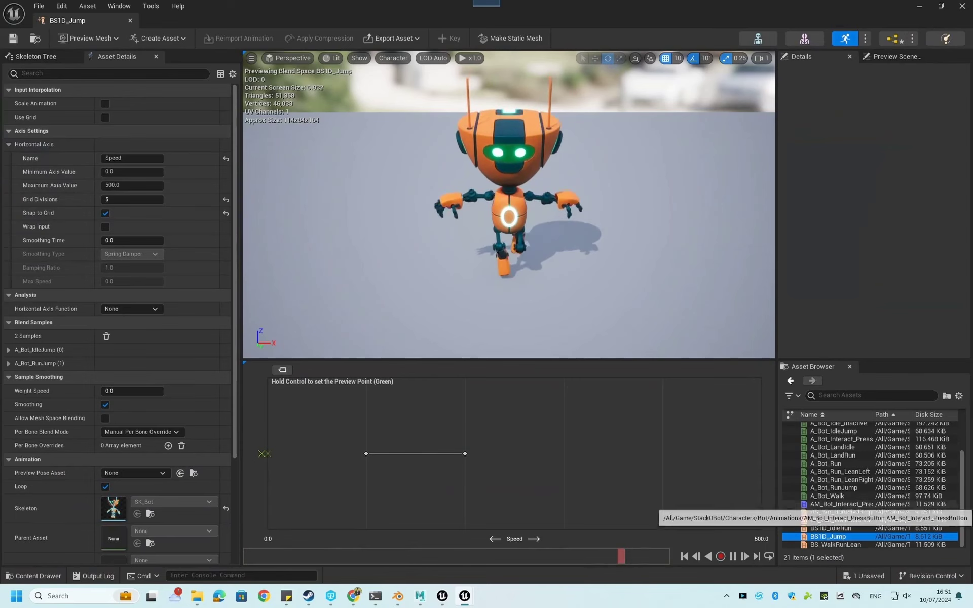
{"action": "left_click", "coordinate": [834, 544]}
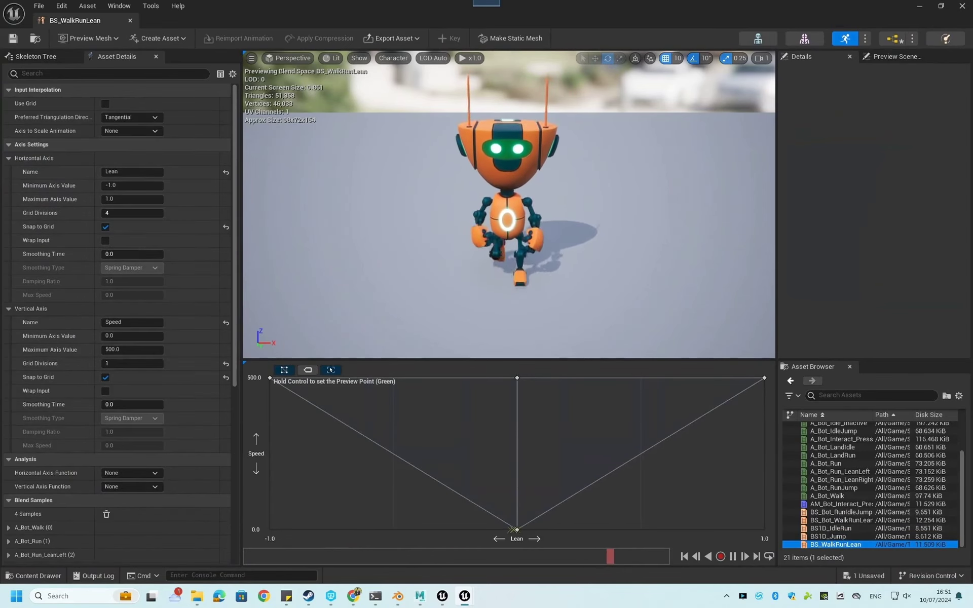
{"action": "mouse_move", "coordinate": [516, 530]}
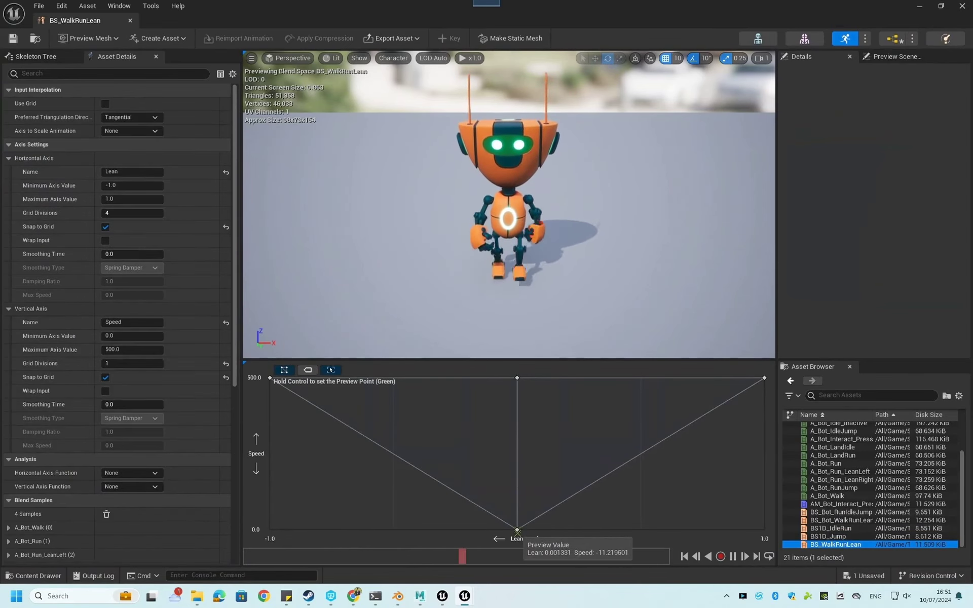